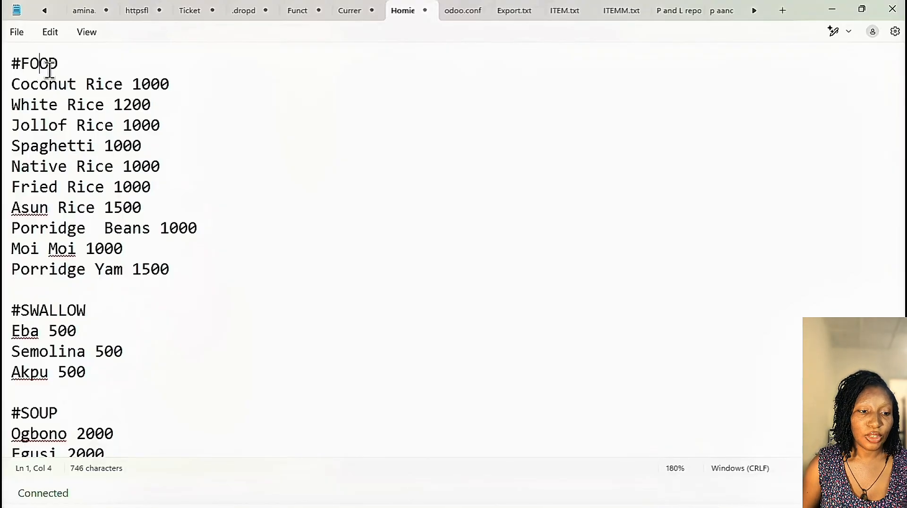
# Copy the complete priced product list, from the #FOOD heading through the Exotics can 1000 line
pyautogui.moveTo(66, 66); pyautogui.dragTo(16, 60)
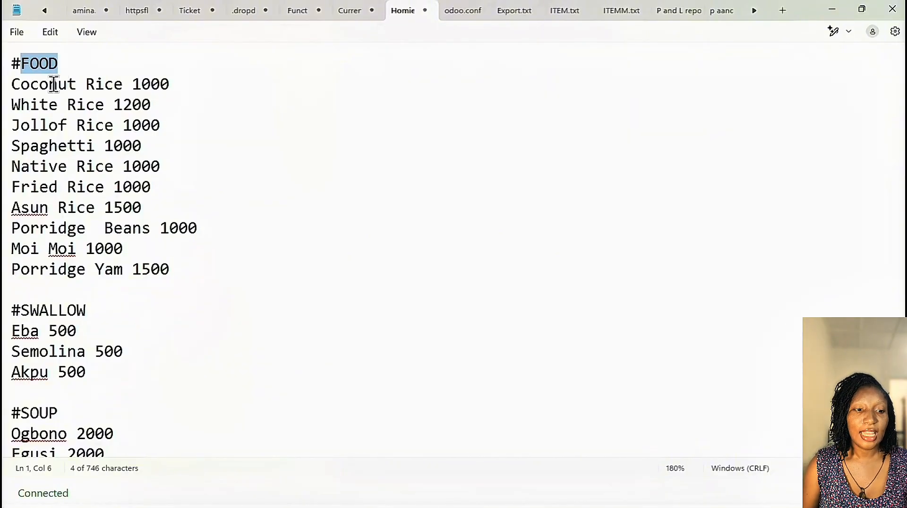
pyautogui.click(130, 84)
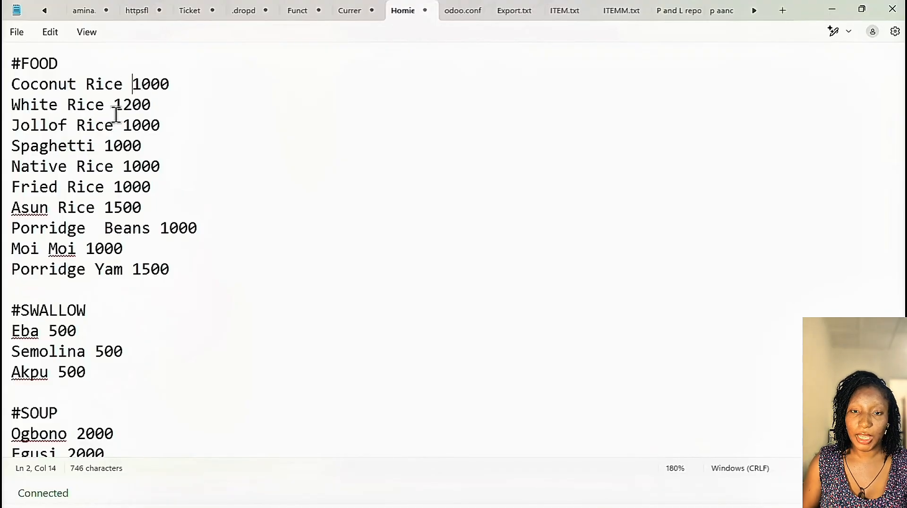
pyautogui.scroll(-10, 43, 321)
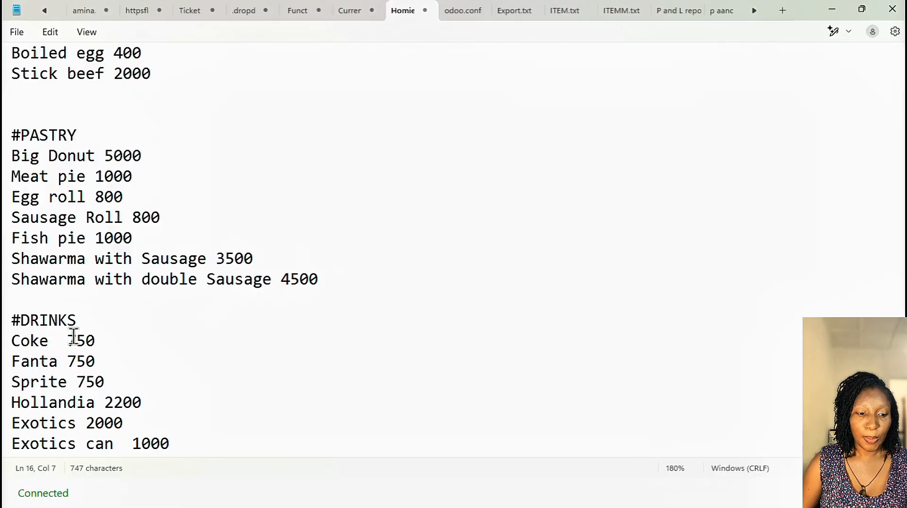
pyautogui.scroll(-4, 85, 359)
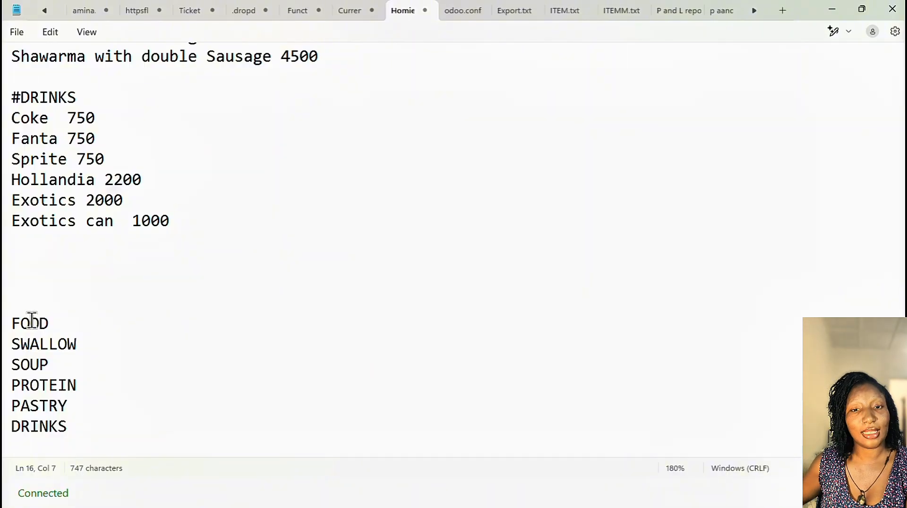
pyautogui.click(81, 97)
pyautogui.moveTo(82, 98); pyautogui.dragTo(4, 98)
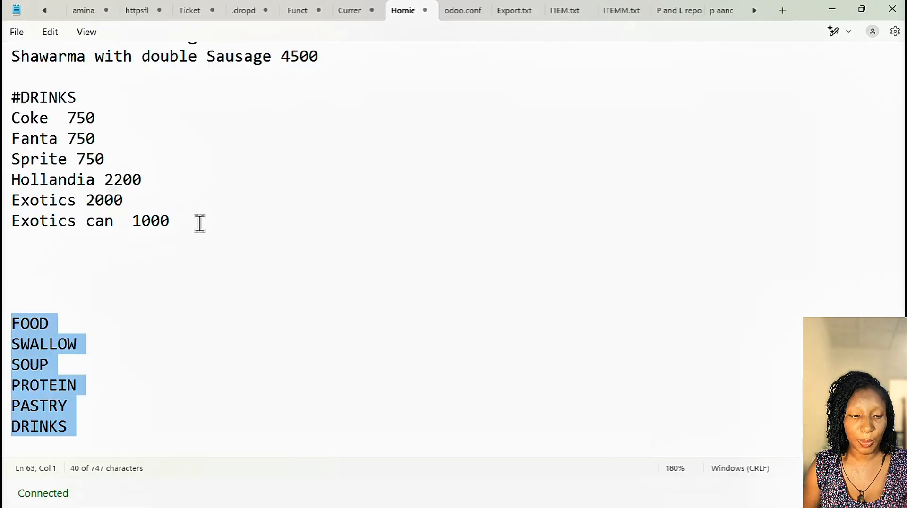
pyautogui.moveTo(199, 223); pyautogui.dragTo(4, 11)
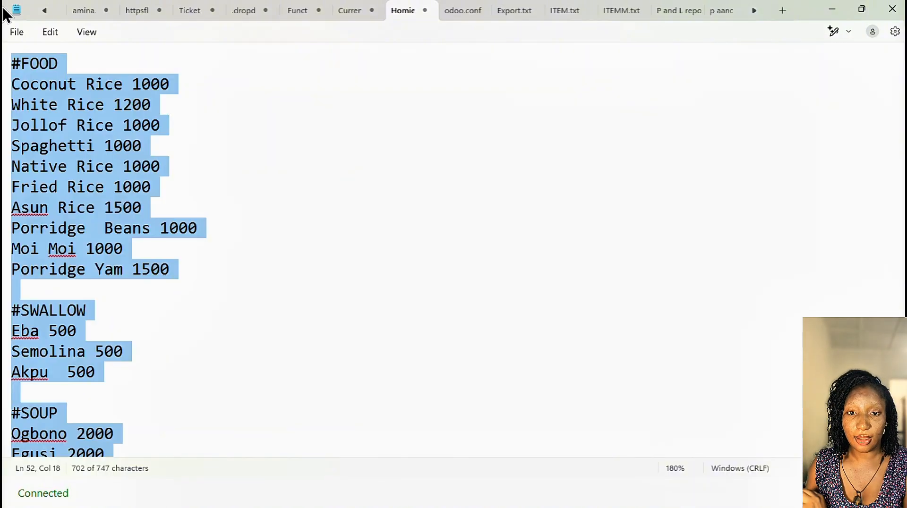
# Switch to SambaPOS, view the existing menu categories on the POS screen, and return to the main menu
pyautogui.hotkey('alt', 'Tab')
pyautogui.click(529, 100)
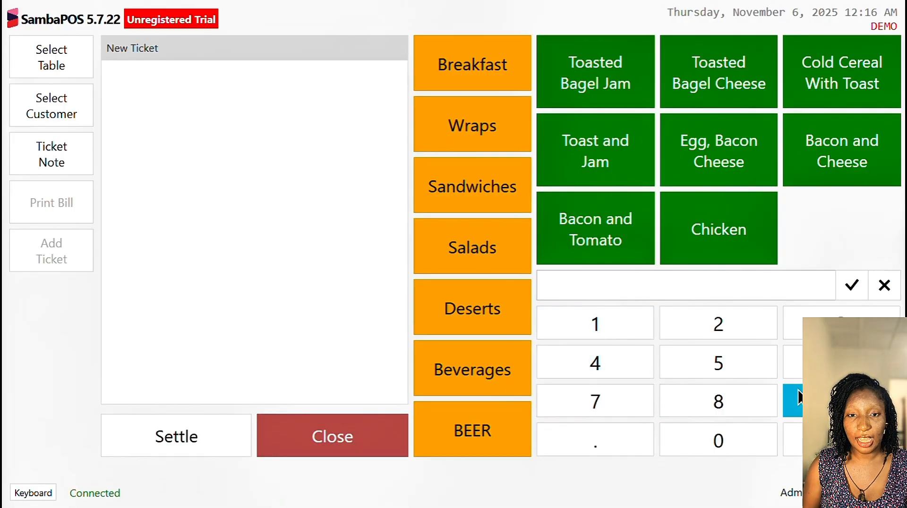
pyautogui.click(872, 493)
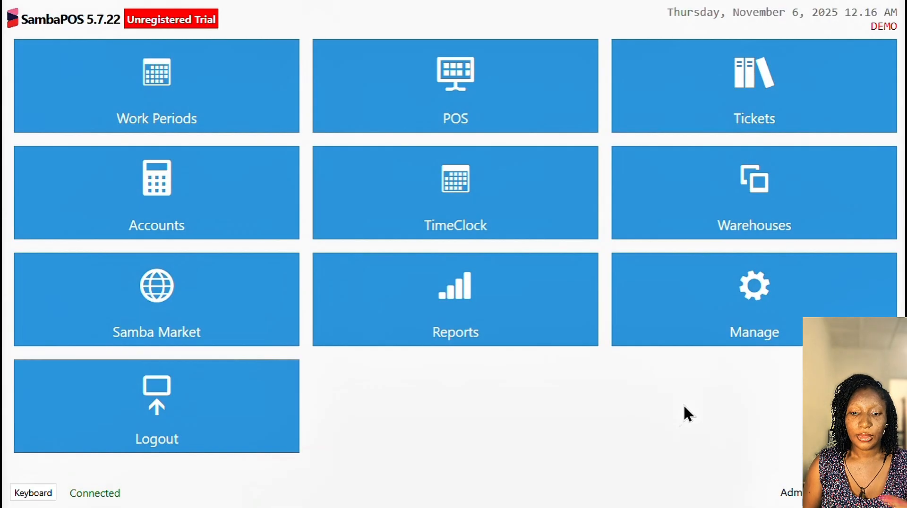
# Batch create products in the product list from the copied text, with its # category headings and prices
pyautogui.click(804, 293)
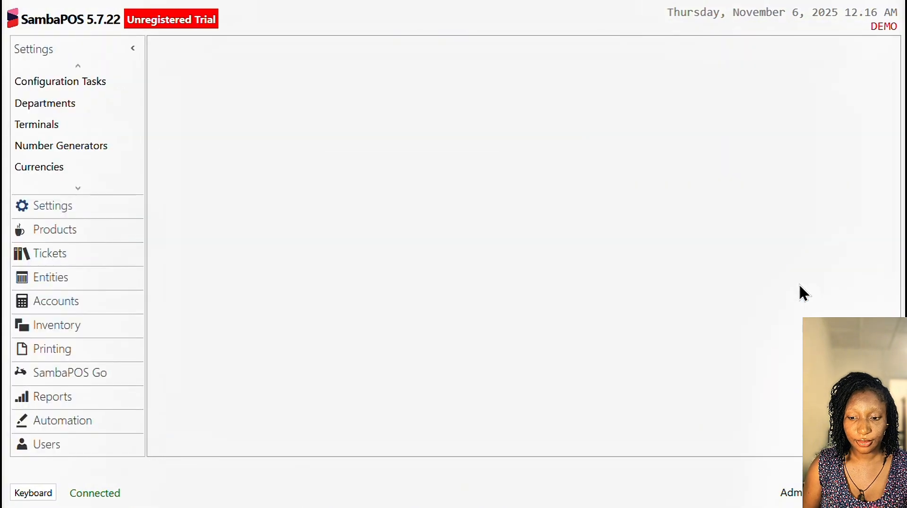
pyautogui.click(44, 227)
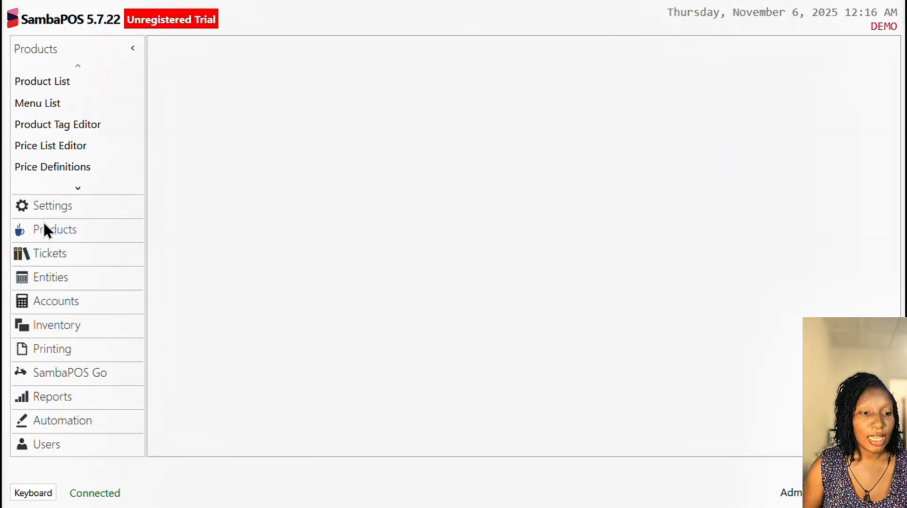
pyautogui.click(42, 82)
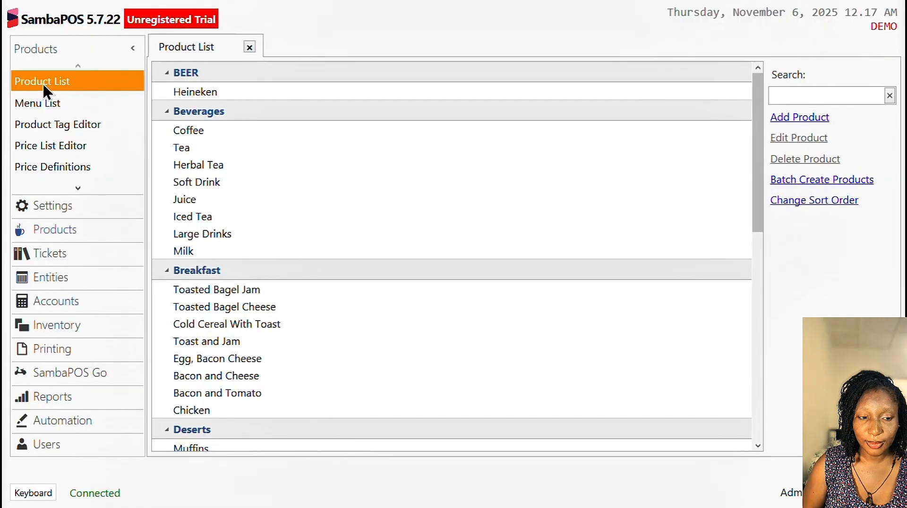
pyautogui.click(812, 191)
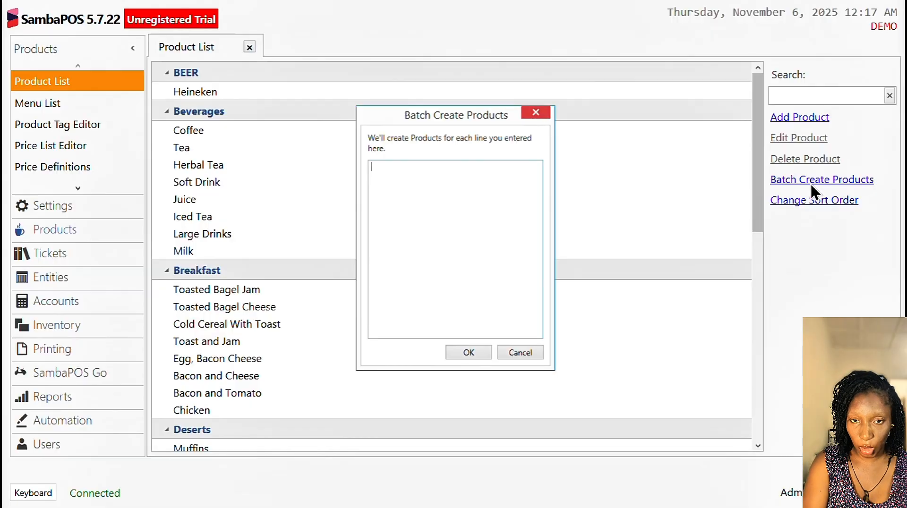
pyautogui.hotkey('ctrl', 'v')
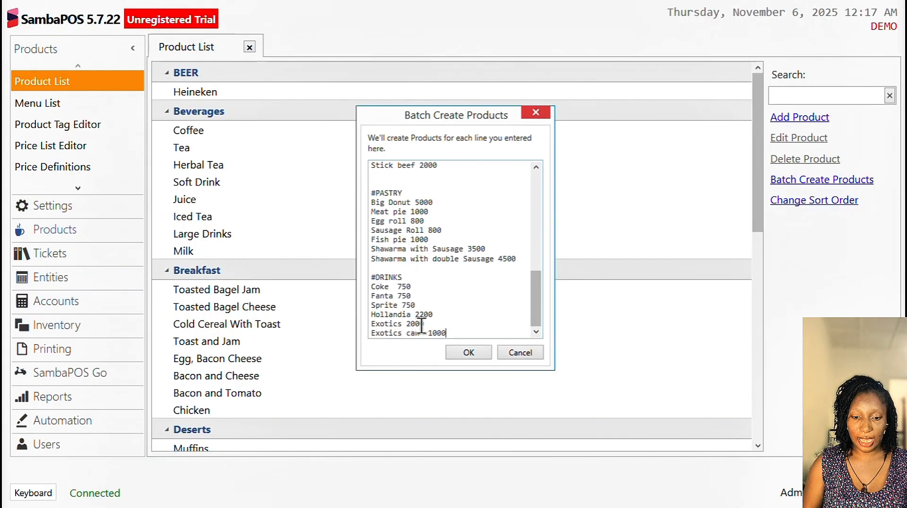
pyautogui.click(473, 352)
# Check the product list for the newly created categories and products, and check the POS screen for them
pyautogui.scroll(-5, 472, 352)
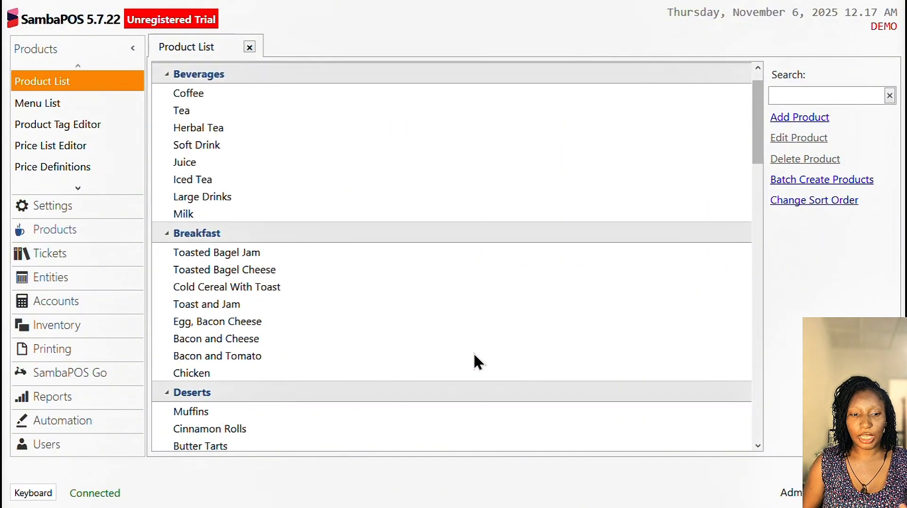
pyautogui.scroll(-6, 472, 353)
pyautogui.scroll(1, 472, 353)
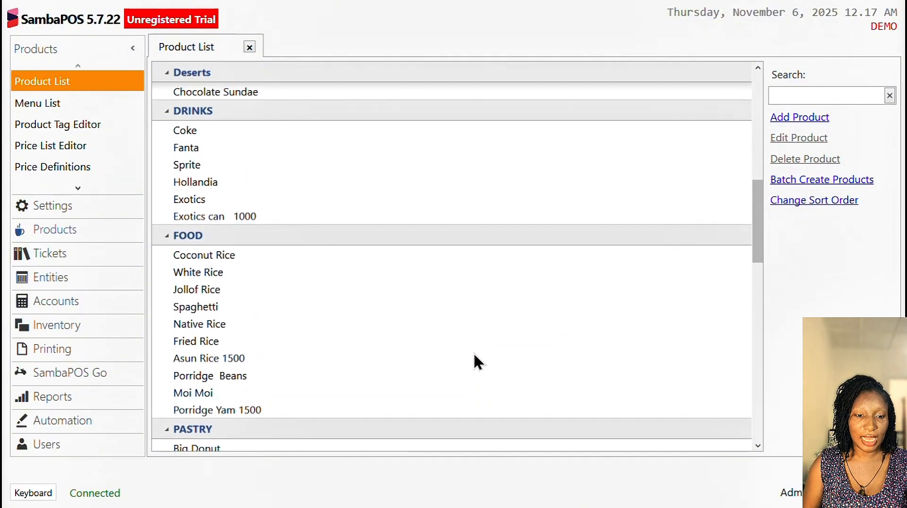
pyautogui.scroll(-2, 472, 352)
pyautogui.scroll(-8, 474, 353)
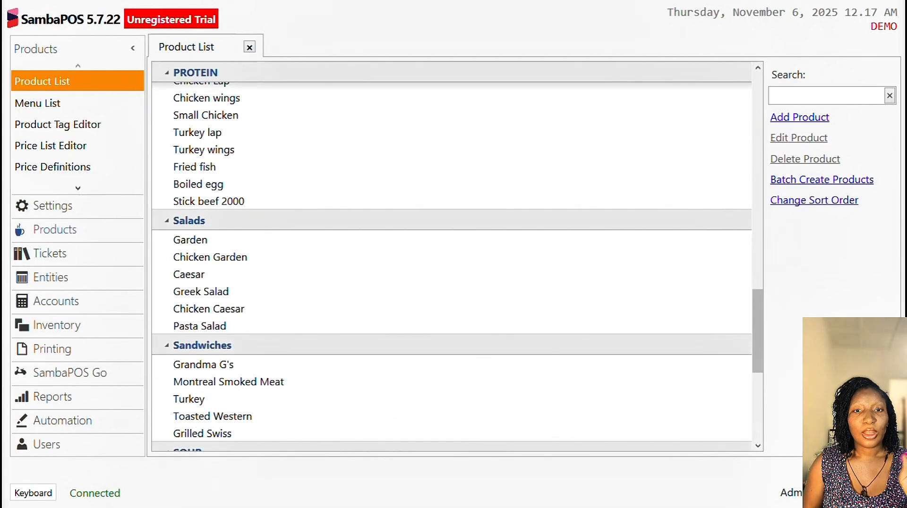
pyautogui.click(870, 493)
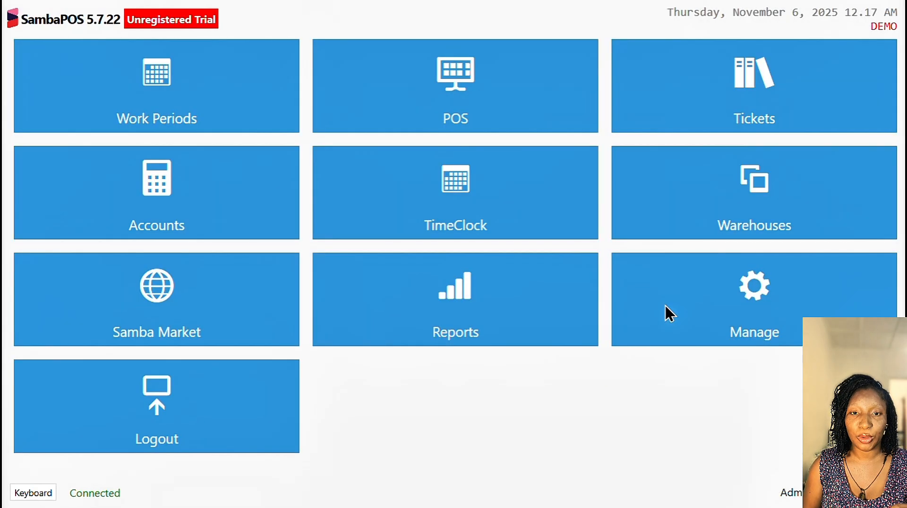
pyautogui.click(539, 104)
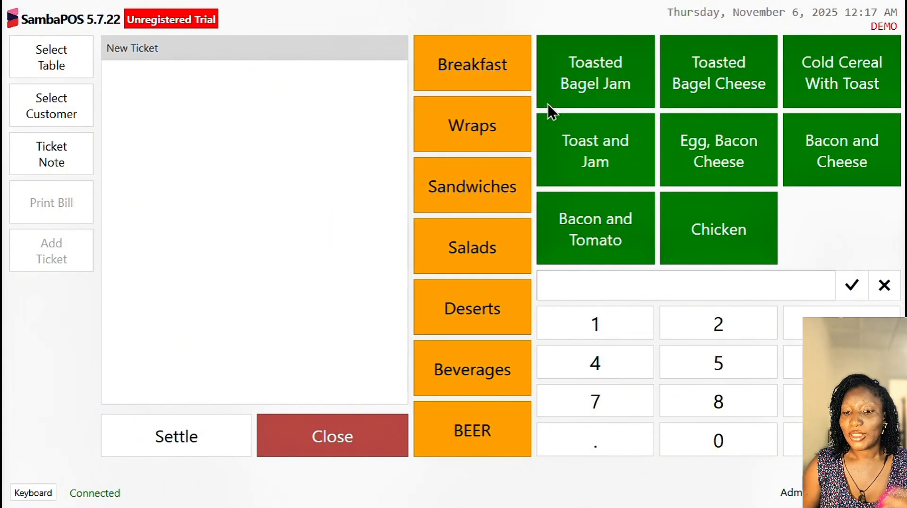
pyautogui.click(871, 492)
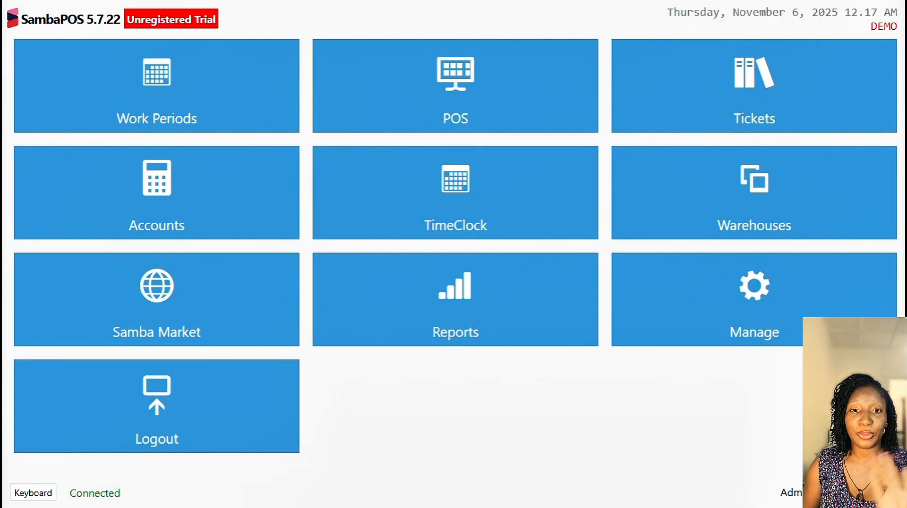
# Add the categories FOOD, SWALLOW, SOUP, PROTEIN, PASTRY and DRINKS to the menu named Menu, auto-selecting their products
pyautogui.click(706, 294)
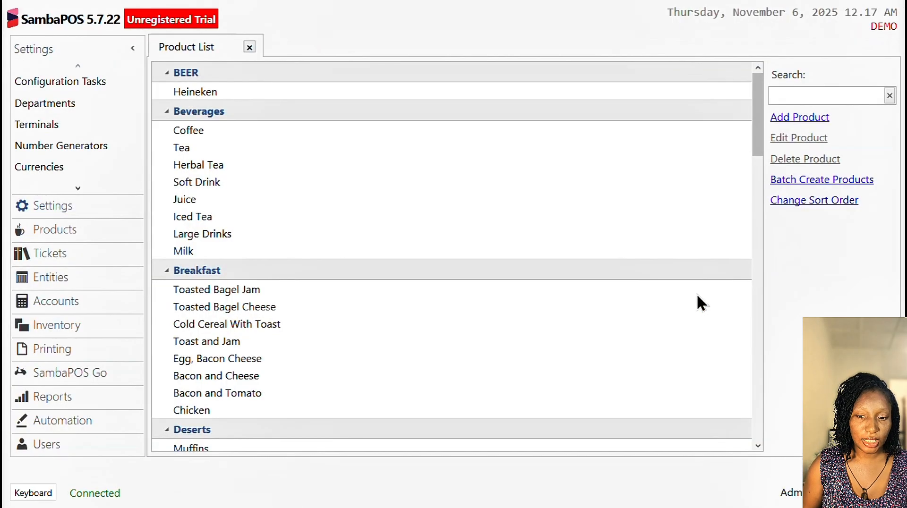
pyautogui.click(60, 225)
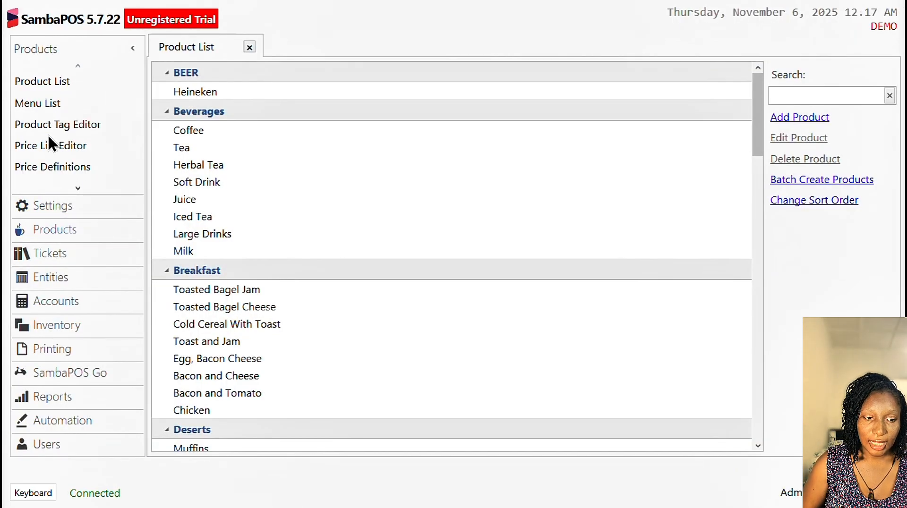
pyautogui.click(43, 107)
pyautogui.doubleClick(168, 73)
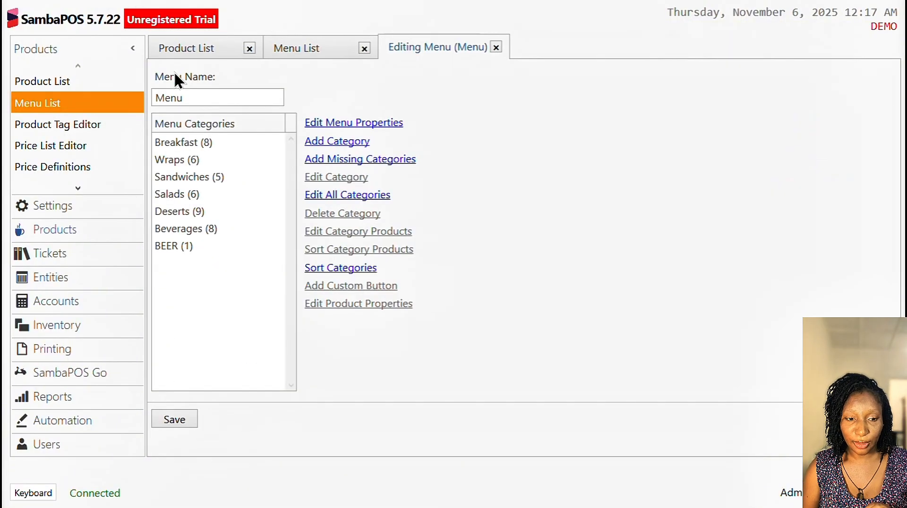
pyautogui.click(333, 147)
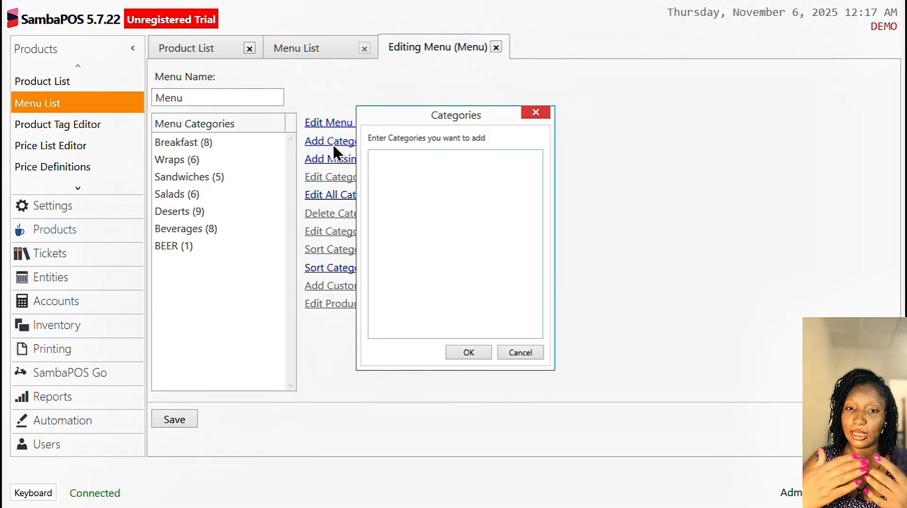
pyautogui.write('FOOD SWALLOW SOUP PROTEIN PASTRY DRINKS')
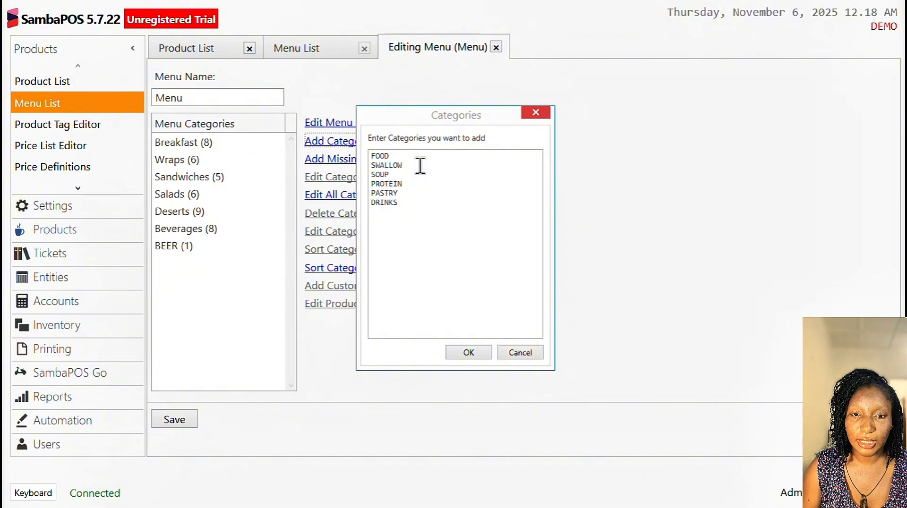
pyautogui.click(469, 352)
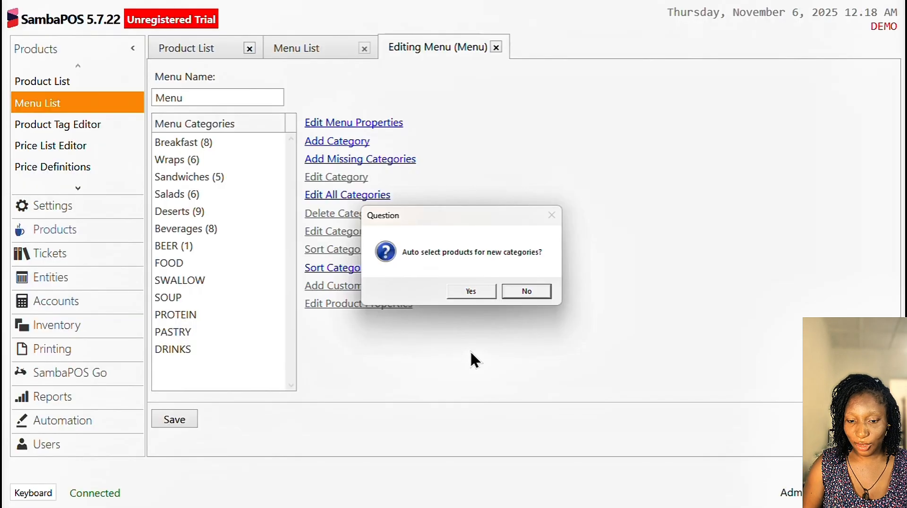
pyautogui.click(470, 294)
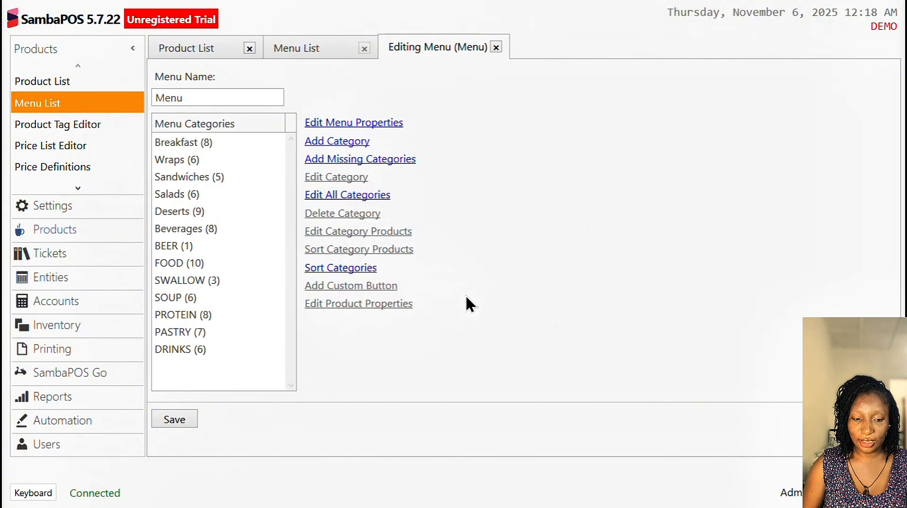
# Save the menu after checking the products selected for the PROTEIN category, and view it on the POS screen
pyautogui.doubleClick(185, 312)
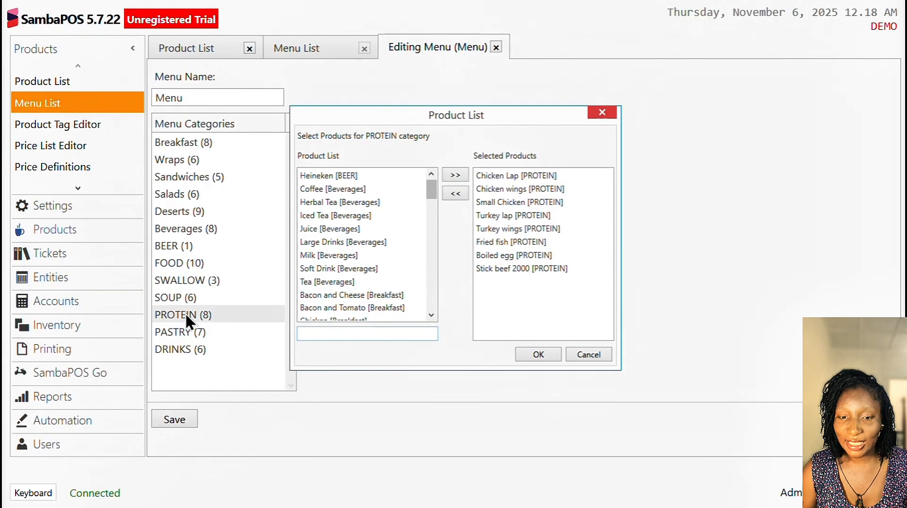
pyautogui.click(553, 356)
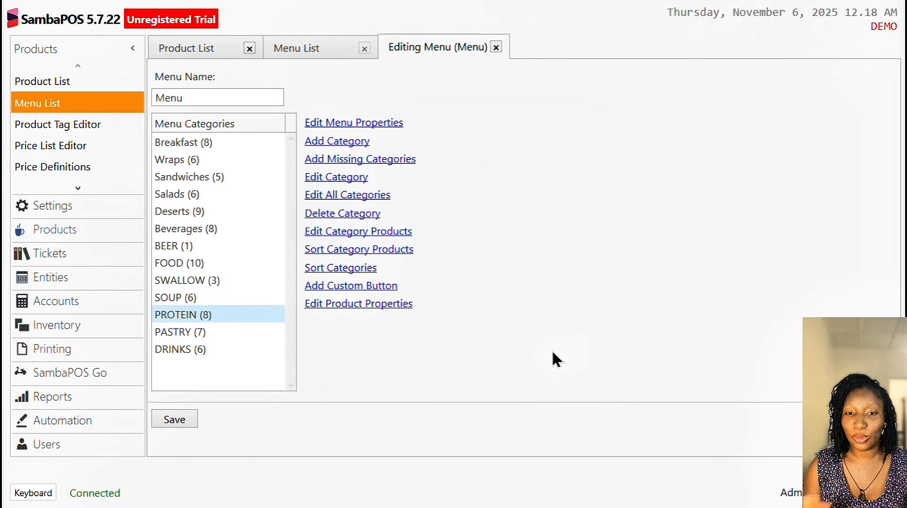
pyautogui.click(174, 419)
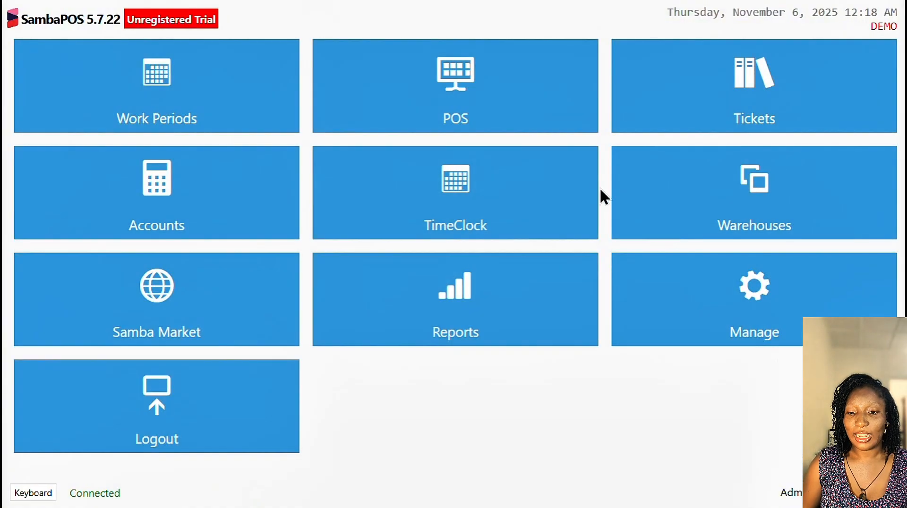
pyautogui.click(545, 113)
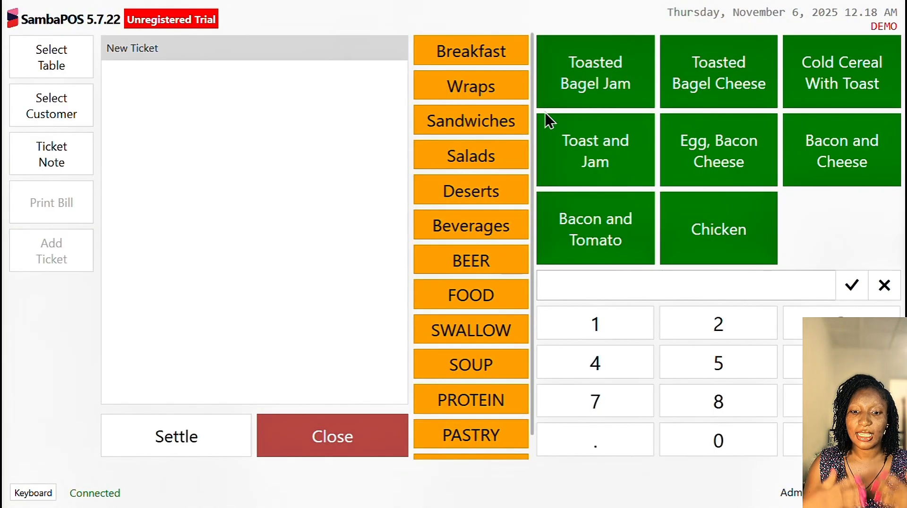